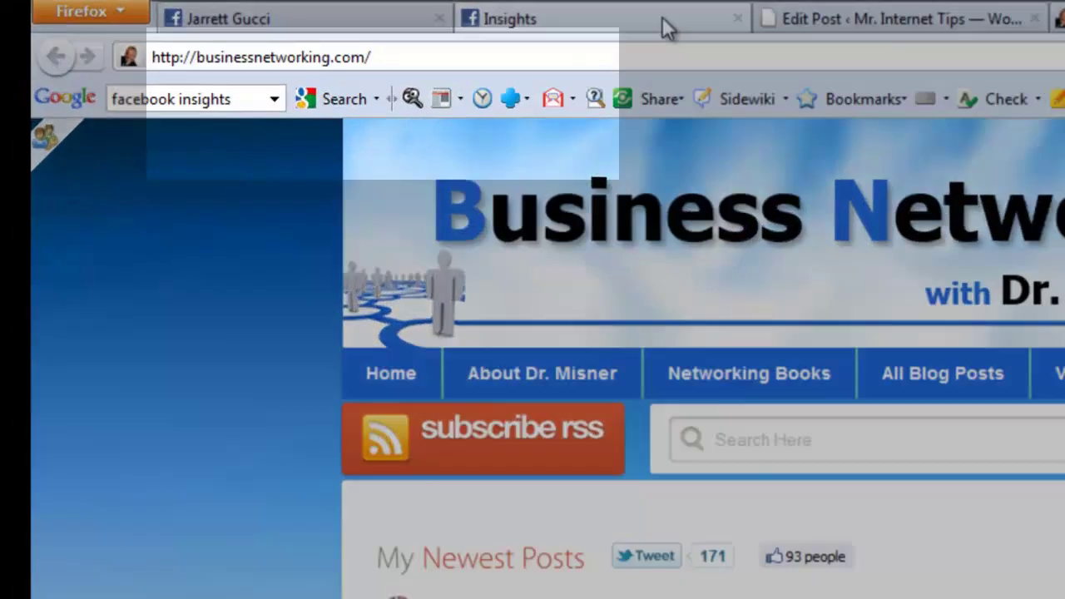
- Switch to Facebook Insights and start a fresh website insights request for the domain businessnetworking.com, linked with the personal account
left_click(340, 10)
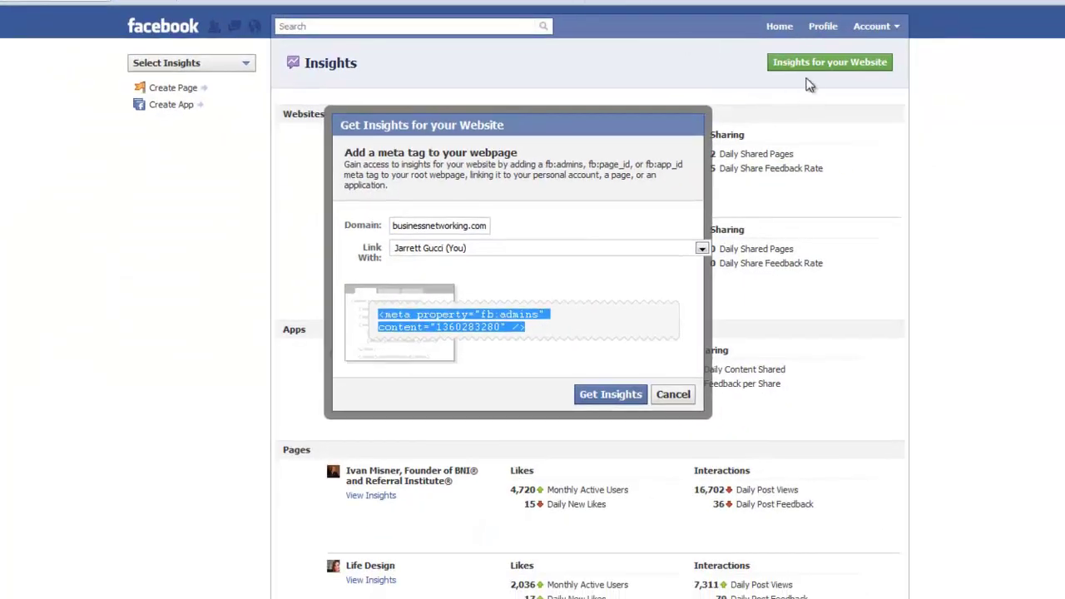
left_click(674, 394)
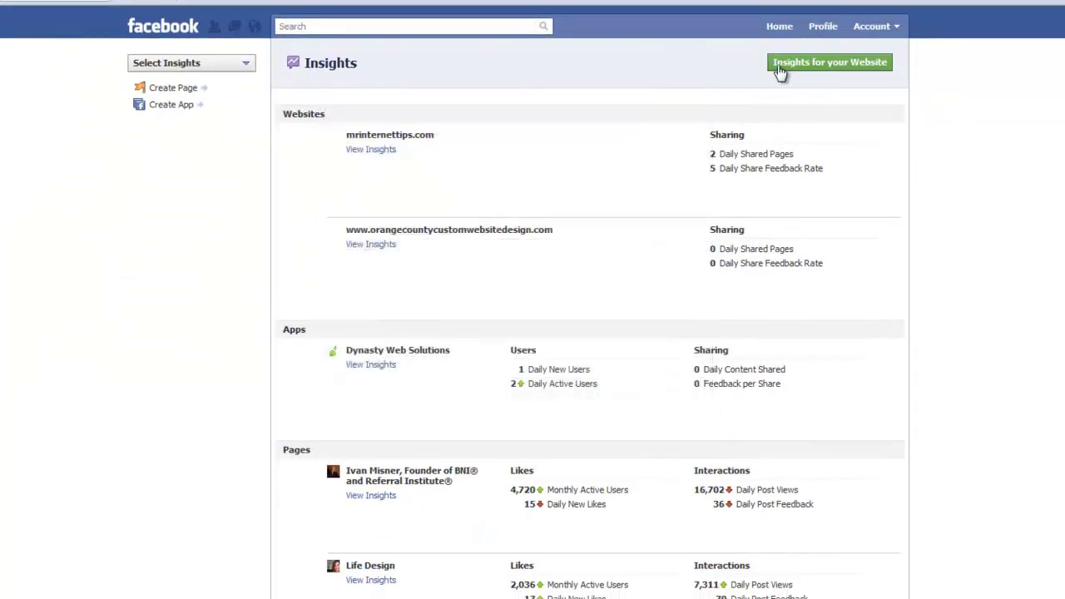
left_click(825, 70)
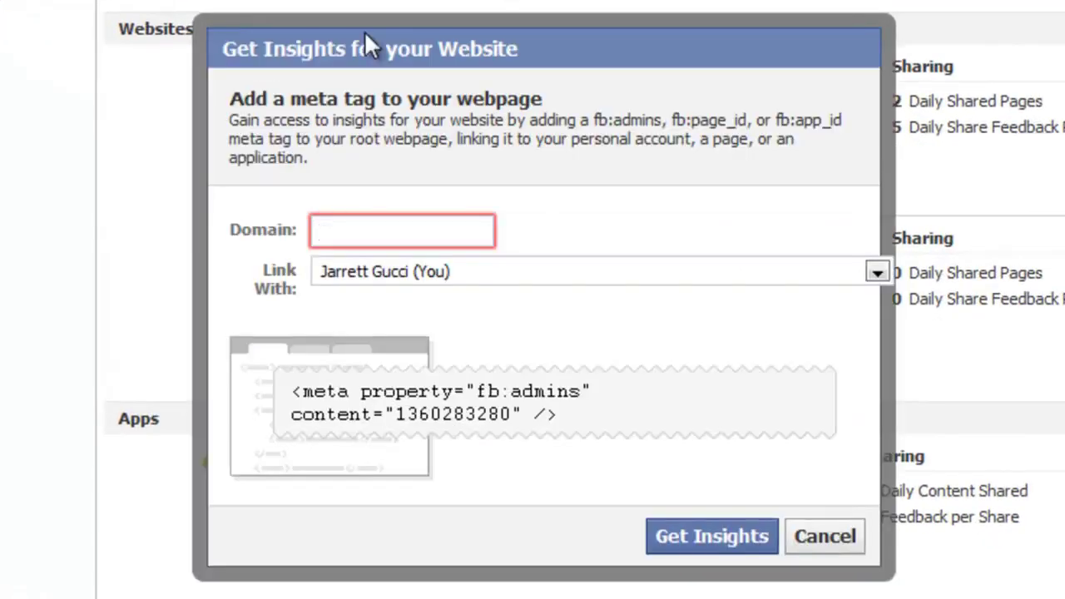
left_click(355, 237)
type("businessnetworking.com")
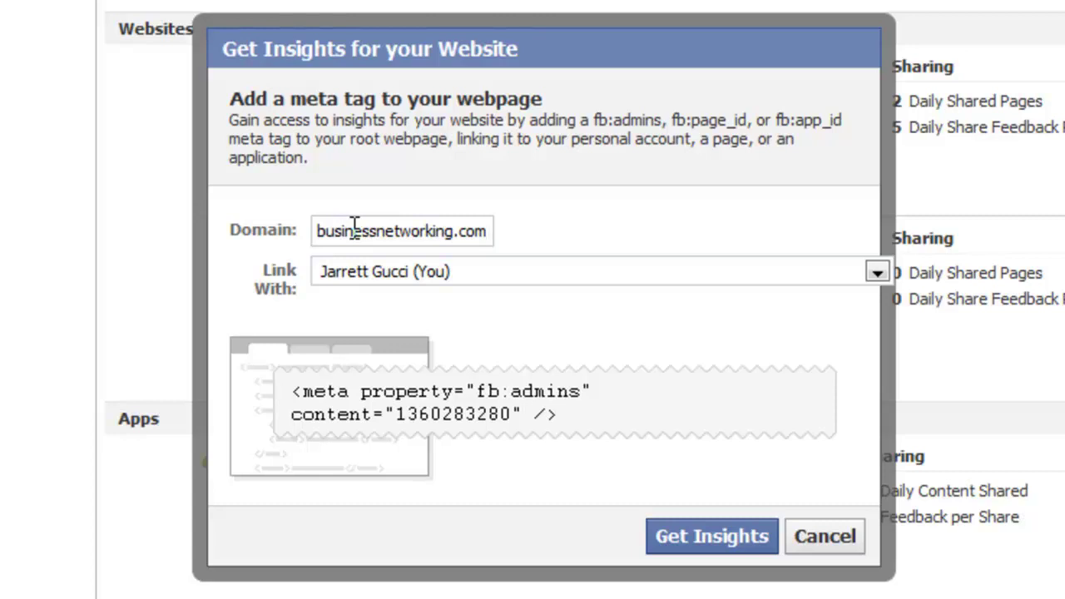
left_click(878, 272)
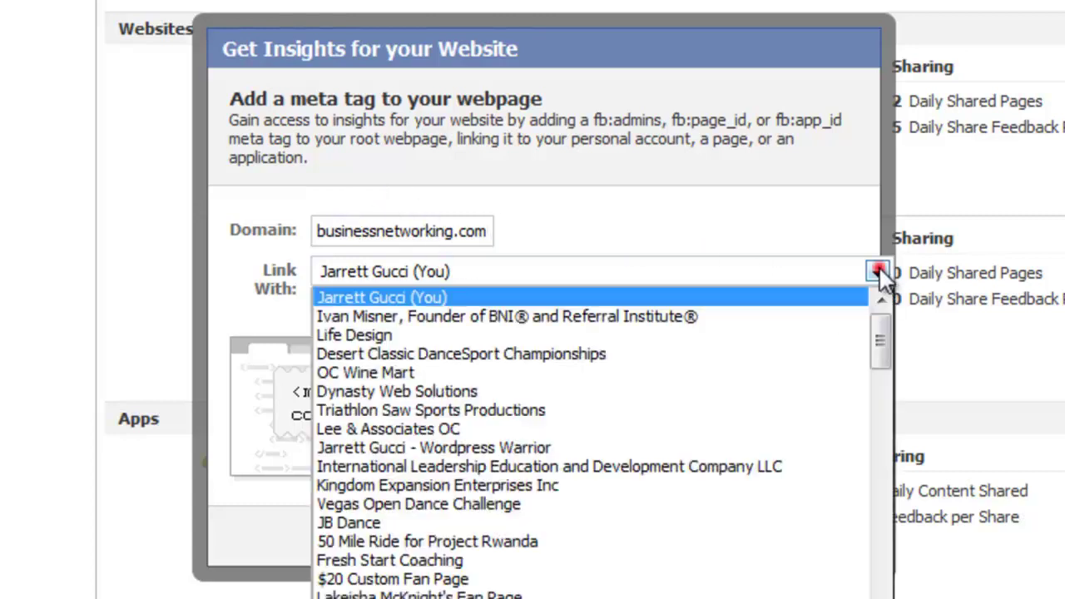
left_click(411, 299)
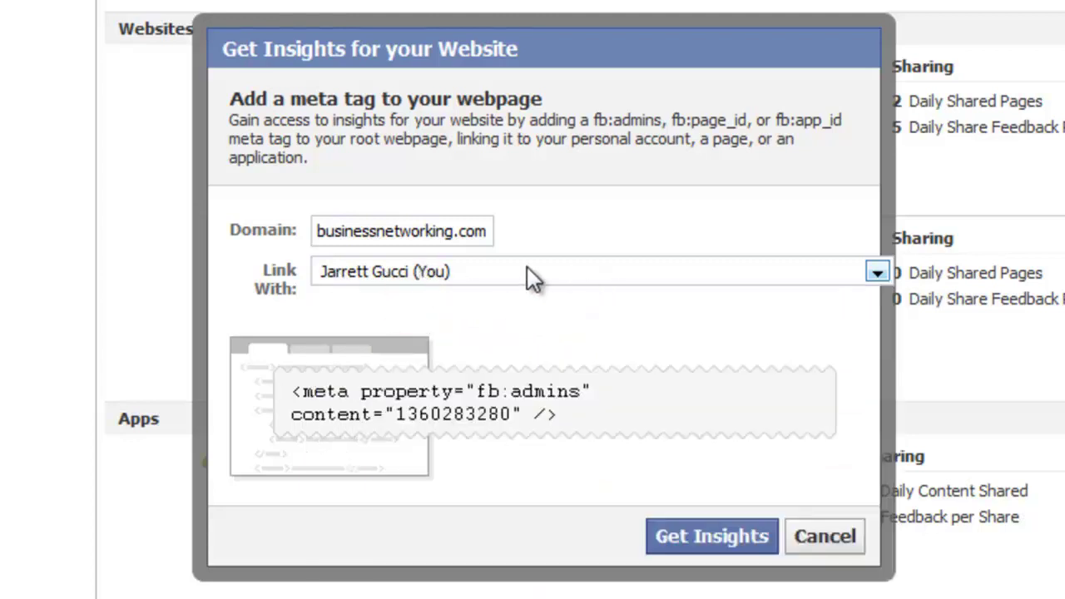
- Copy the complete fb:admins meta tag generated for the website
left_click_drag(582, 413, 290, 391)
key("ctrl+c")
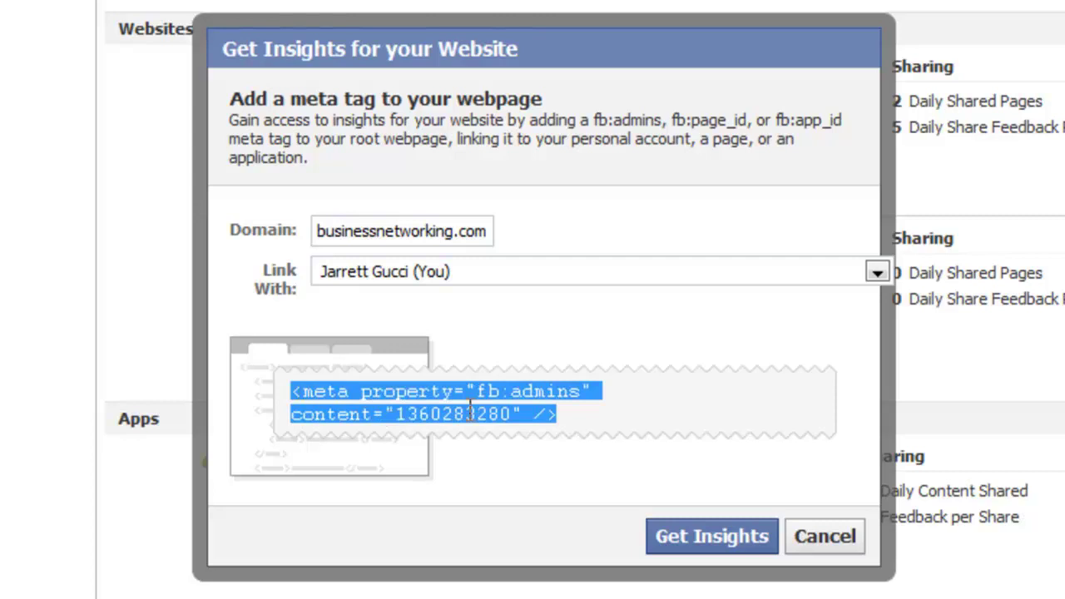
right_click(510, 399)
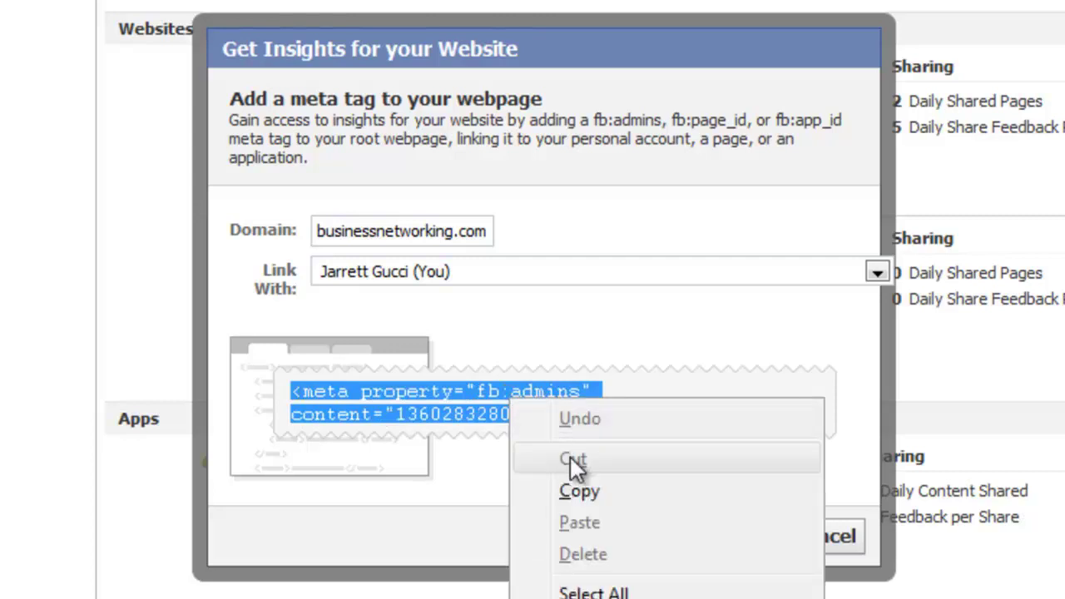
left_click(578, 491)
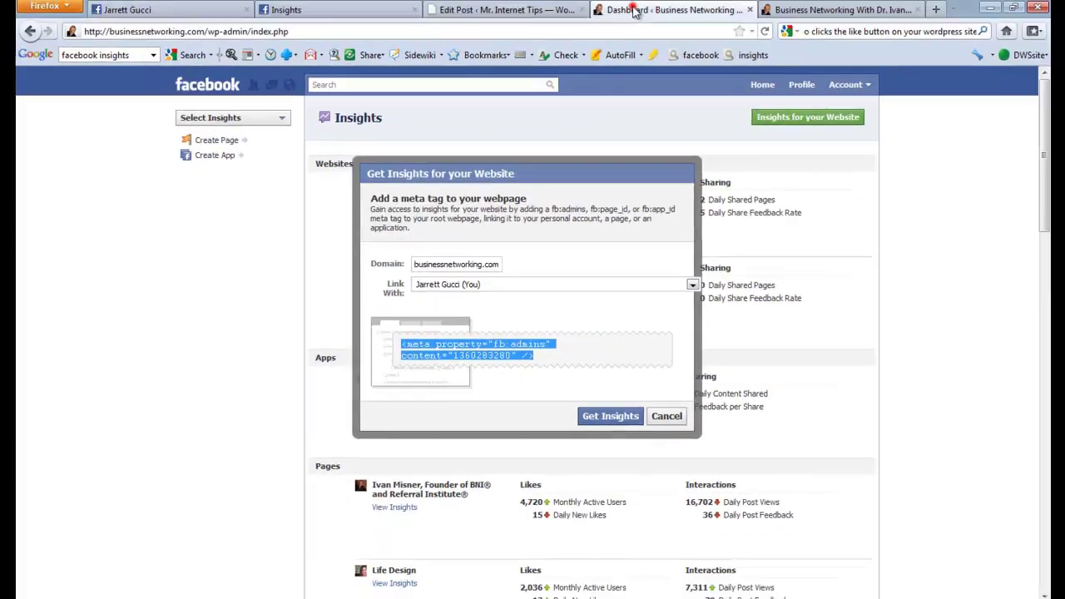
- Switch to the site's WordPress dashboard and open the Header template (header.php) of the Flowhub theme for editing
left_click(670, 10)
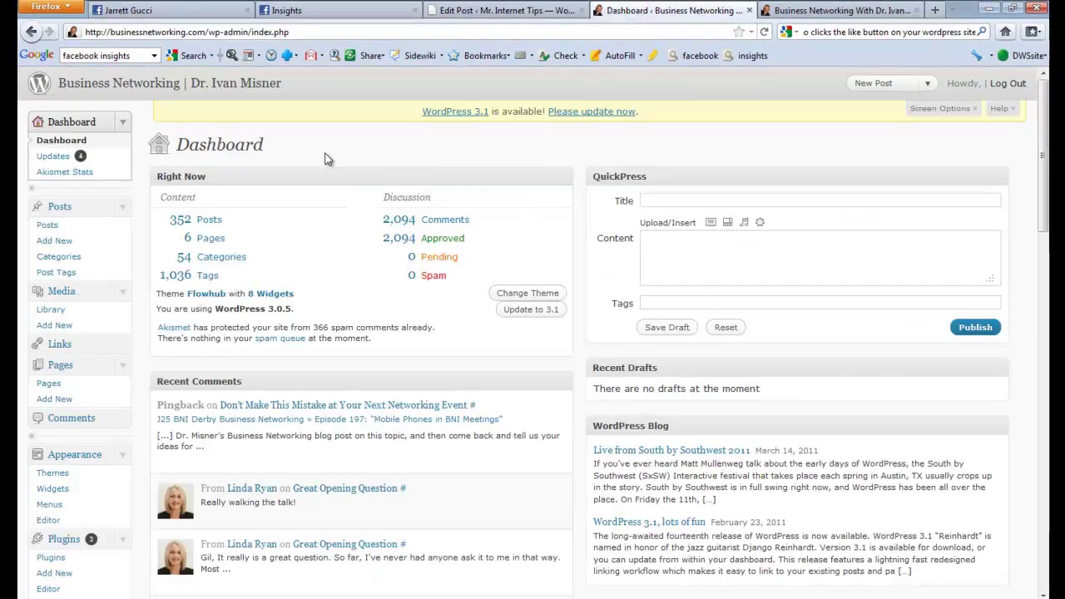
left_click(47, 522)
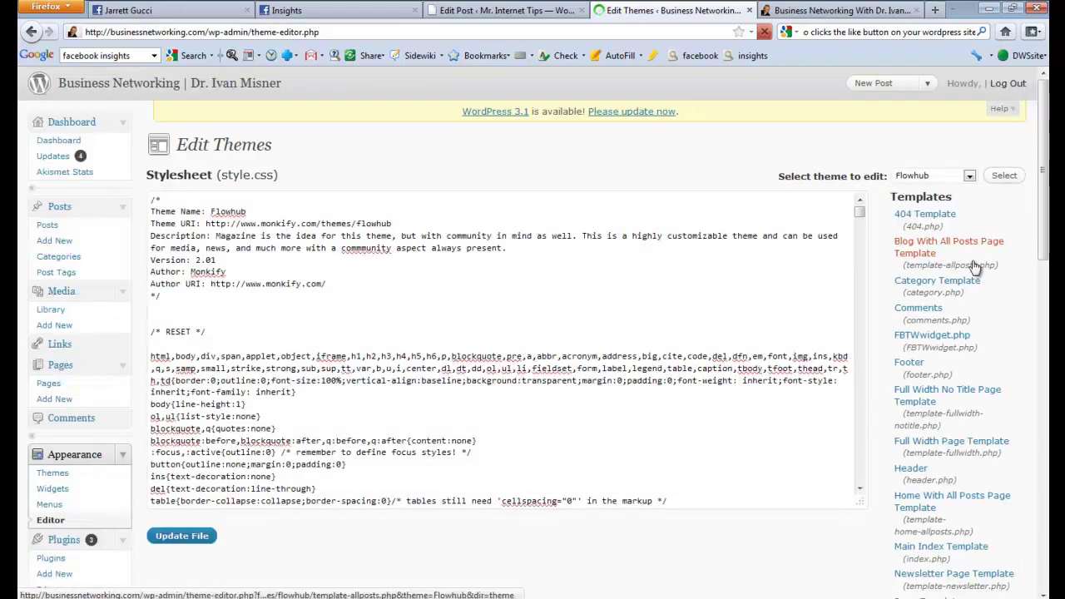
scroll(913, 297, "down", 3)
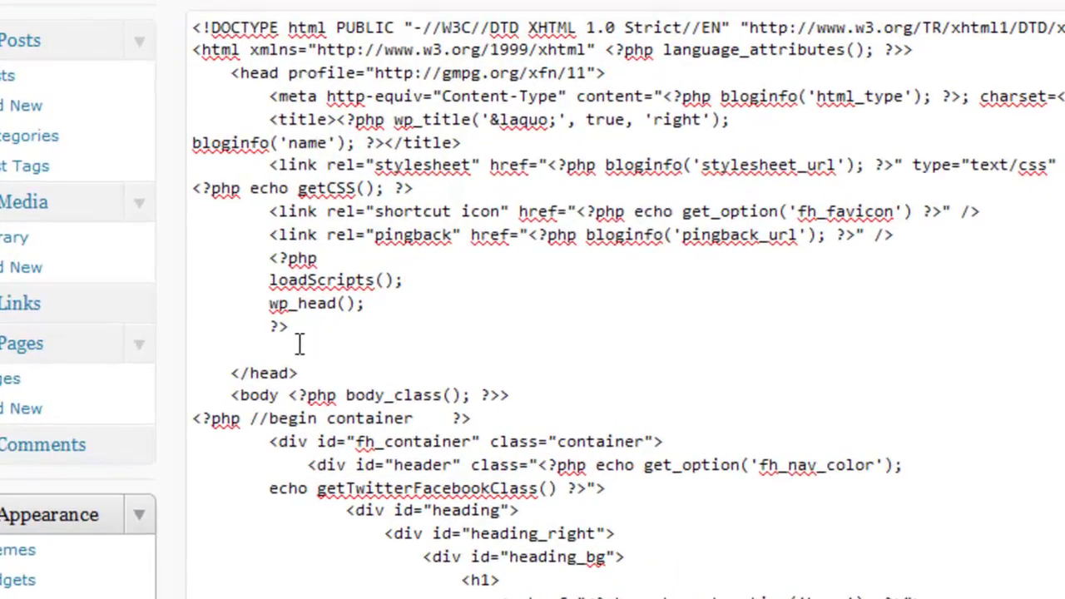
- Paste the copied fb:admins meta tag on the empty line above the closing </head> tag and update the header file
left_click(200, 366)
left_click_drag(298, 372, 225, 369)
left_click(253, 348)
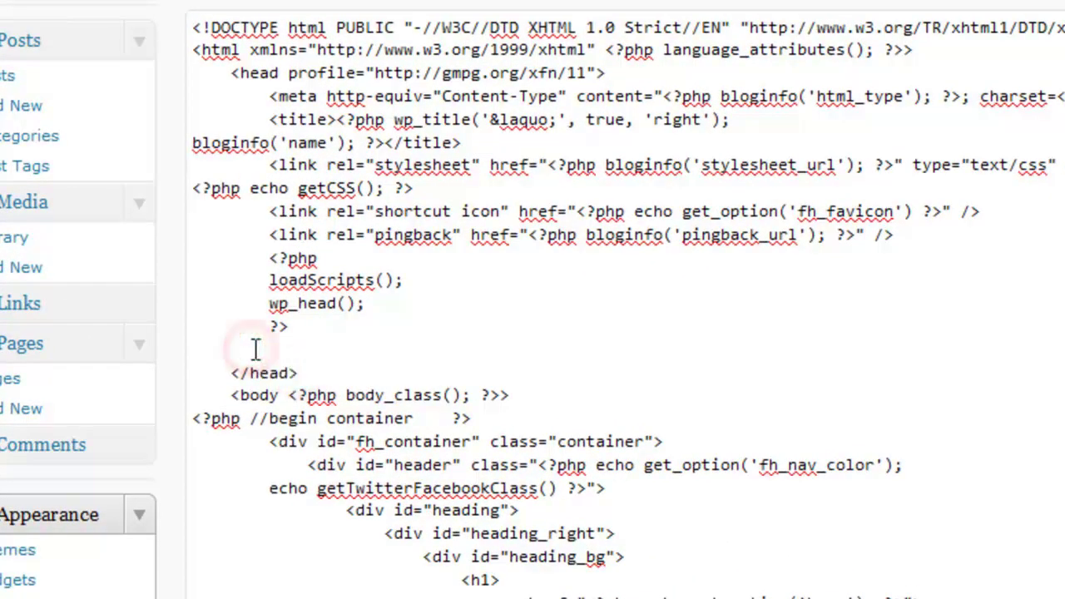
right_click(256, 348)
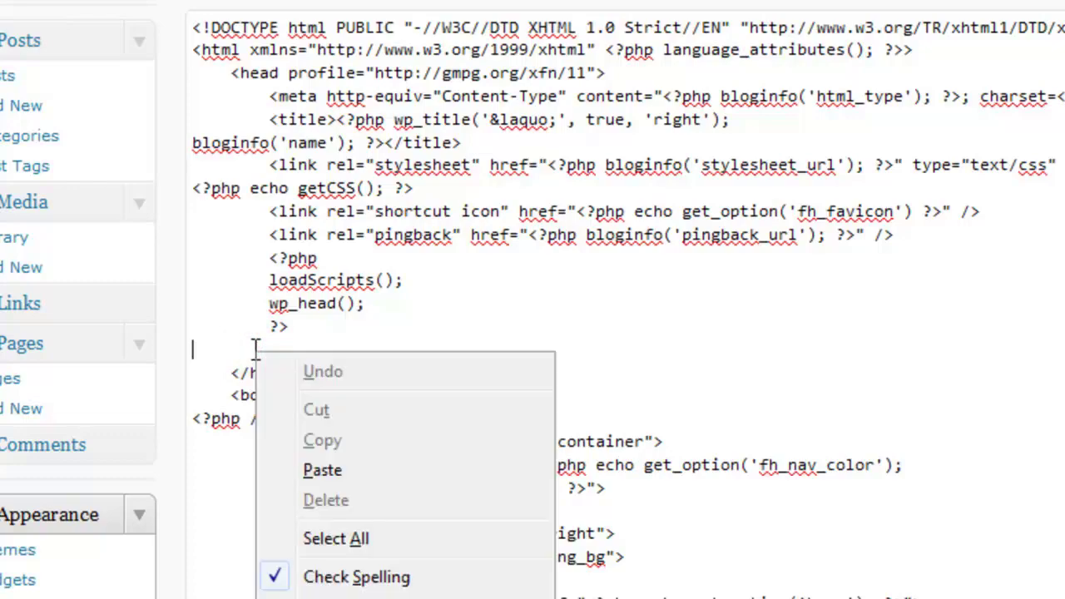
left_click(298, 466)
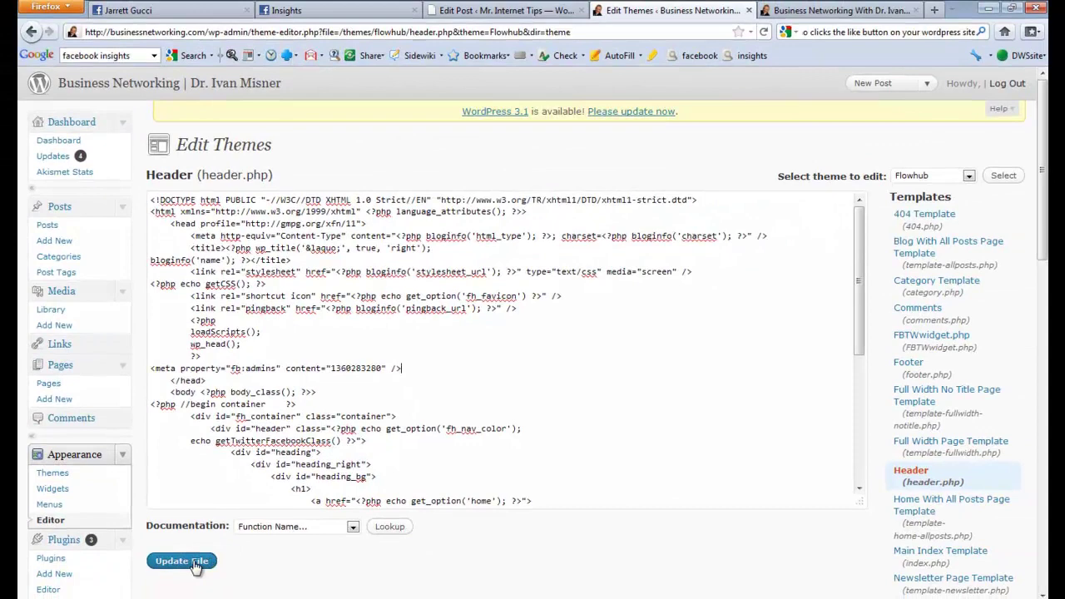
left_click(195, 564)
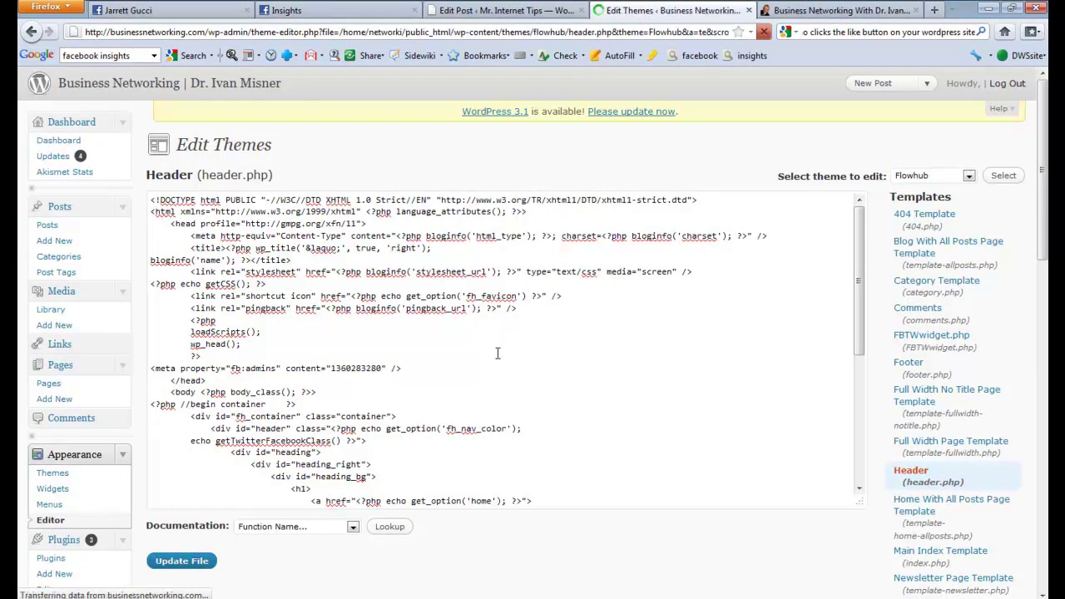
- Return to Facebook Insights, submit the website insights request and open the insights for businessnetworking.com
left_click(345, 13)
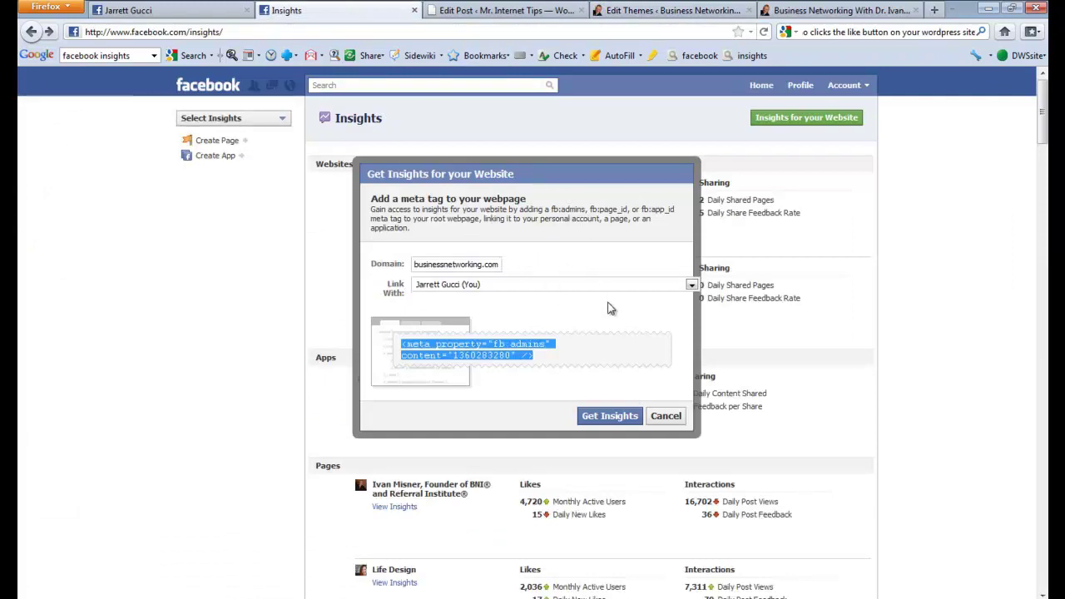
left_click(610, 416)
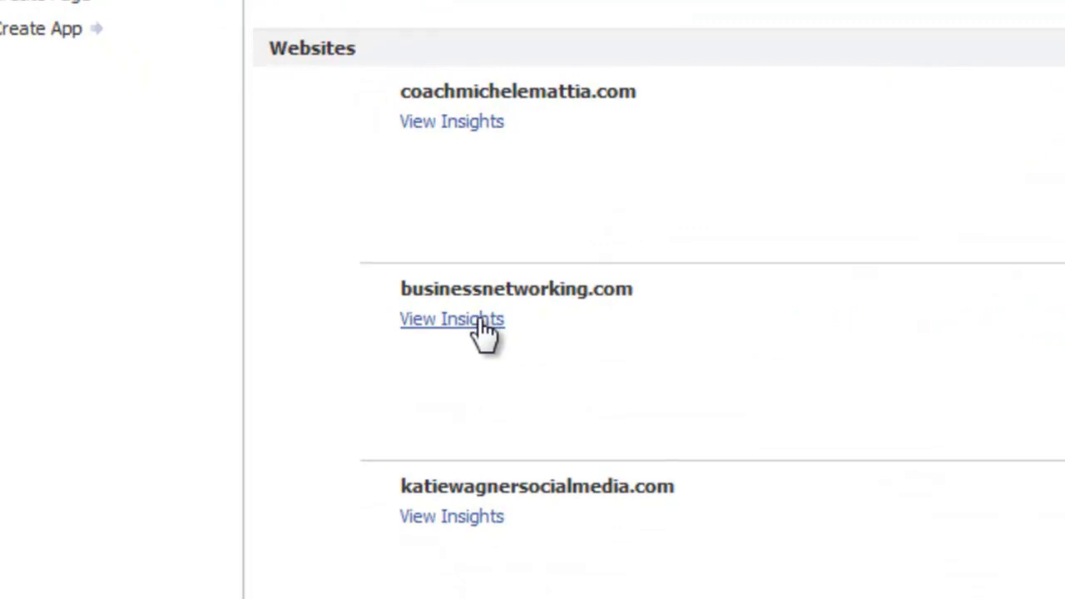
left_click(482, 321)
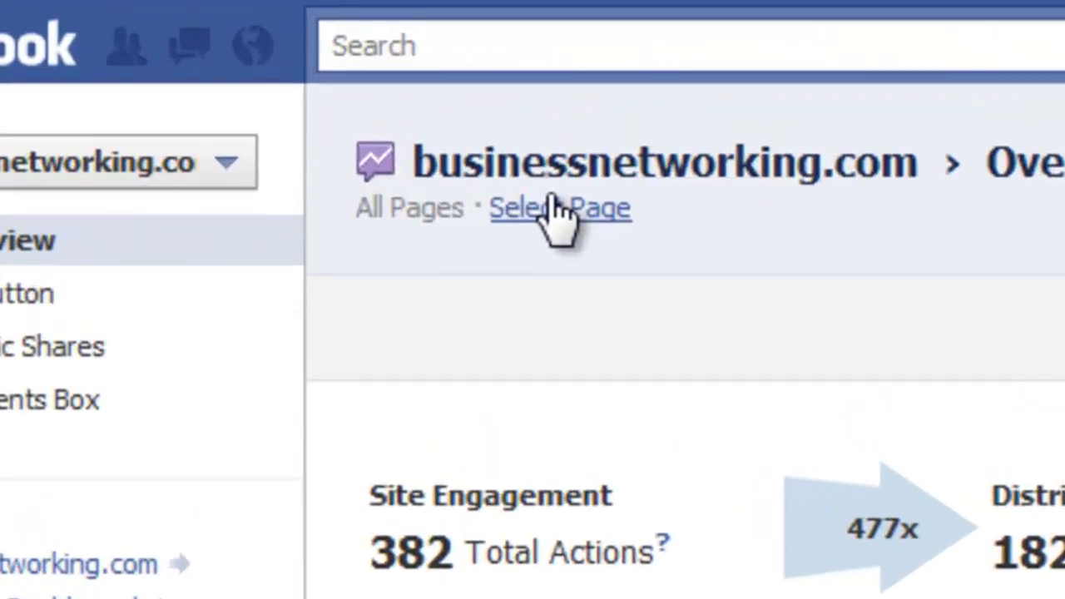
- Look at the domain's page URL selection, and examine the sharing activity and most liked and shared pages on the Old Domain Dashboard
left_click(376, 130)
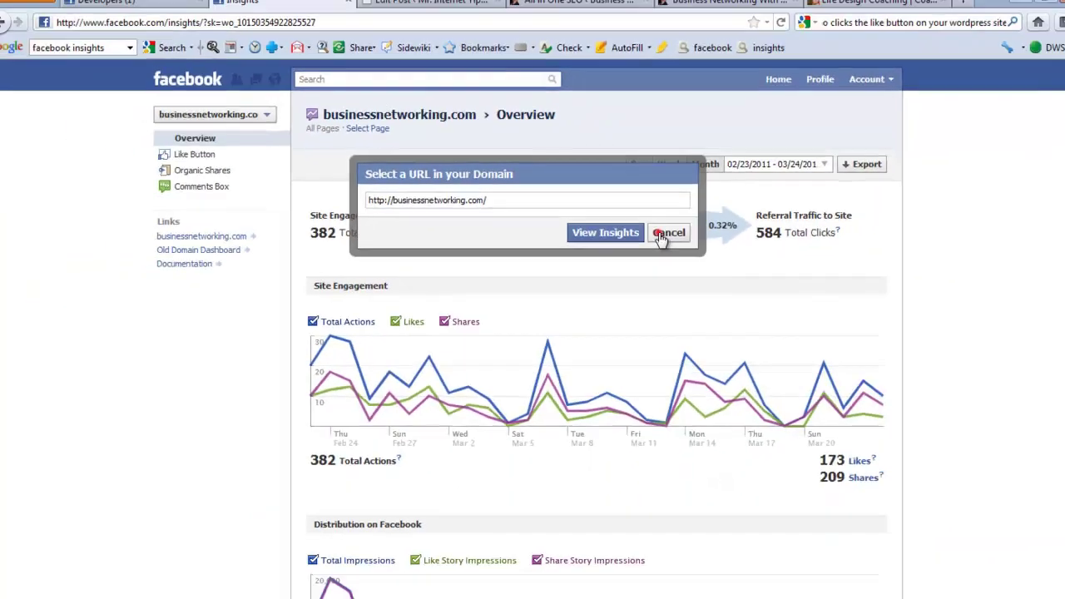
left_click(839, 296)
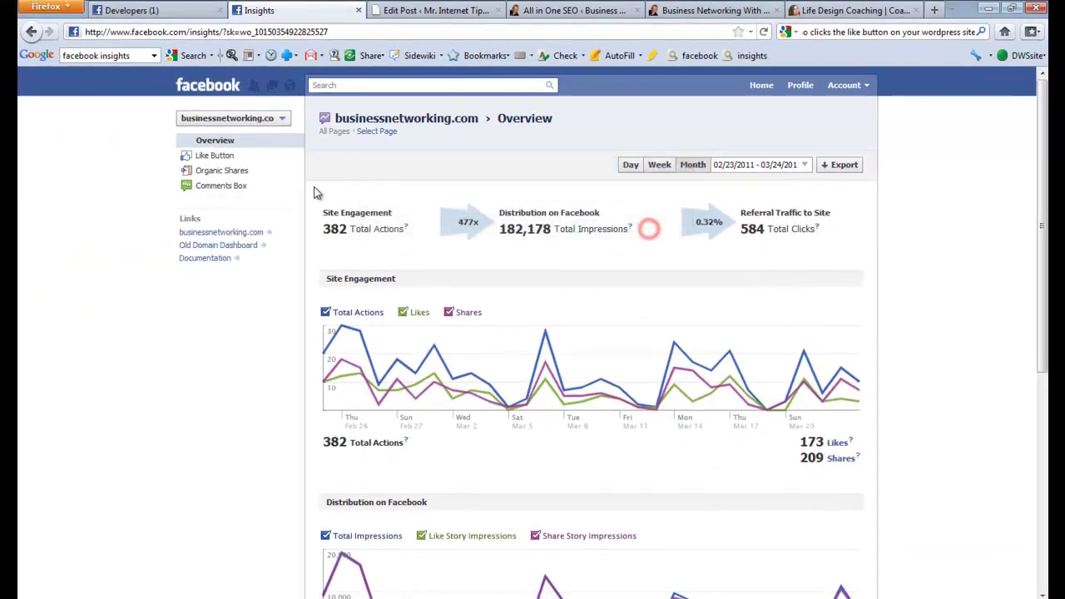
left_click(205, 247)
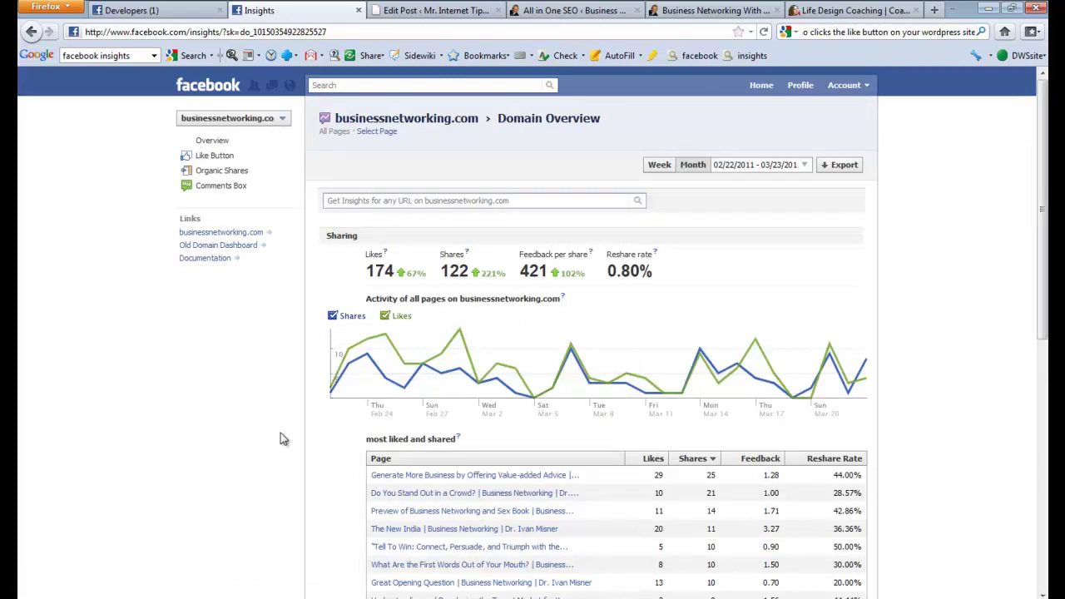
scroll(283, 439, "down", 2)
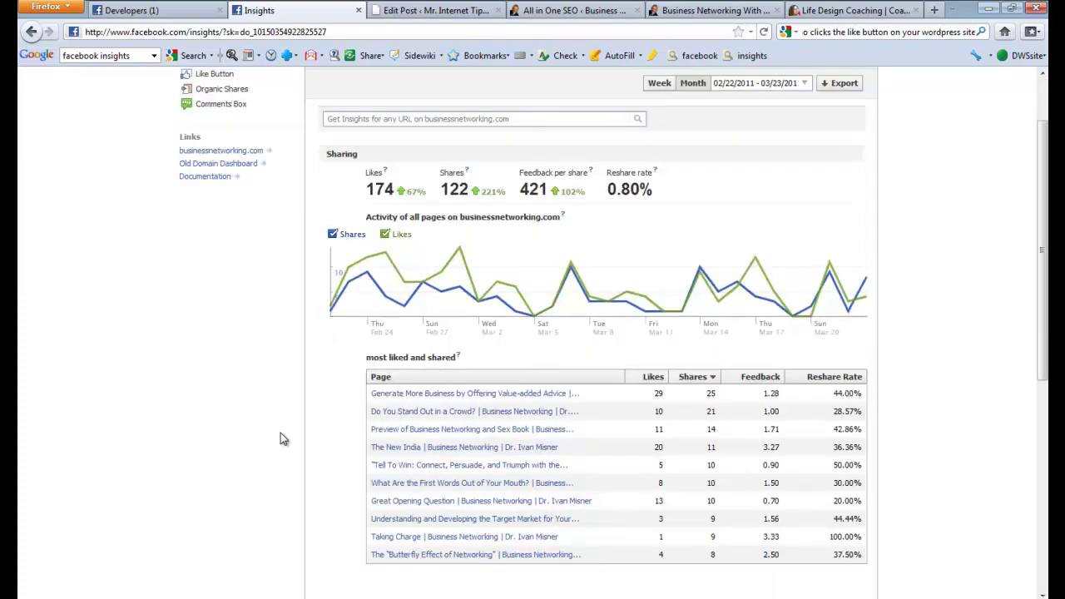
scroll(281, 435, "up", 2)
scroll(280, 435, "down", 2)
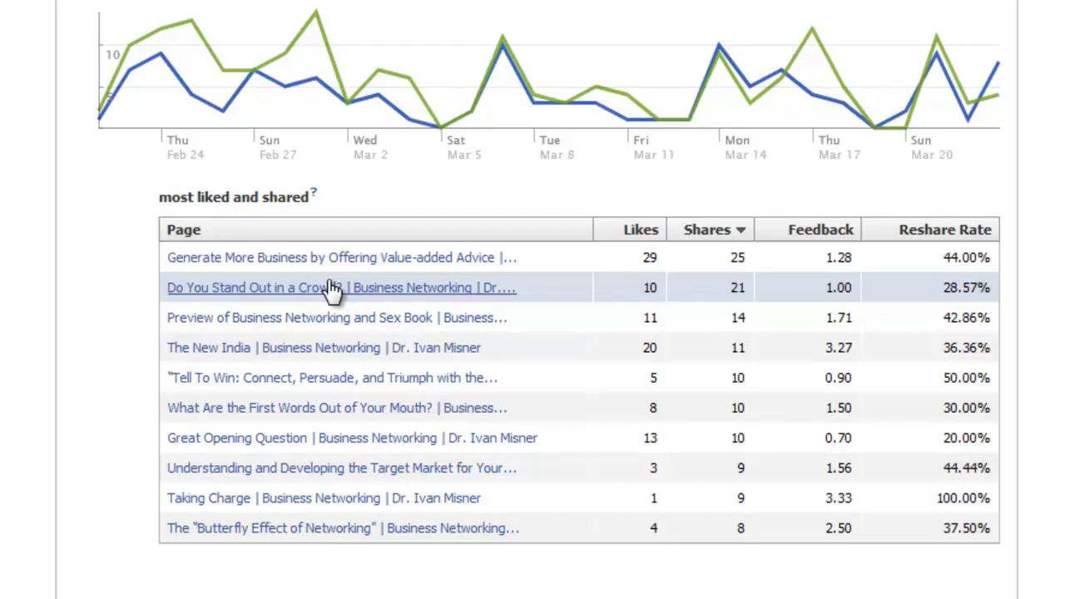
scroll(15, 341, "up", 3)
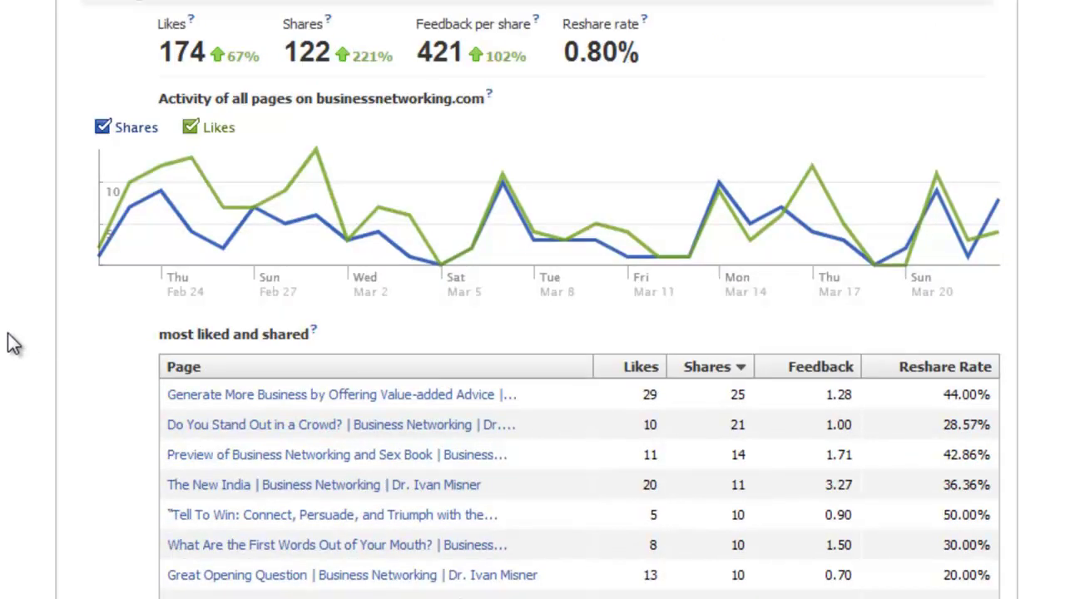